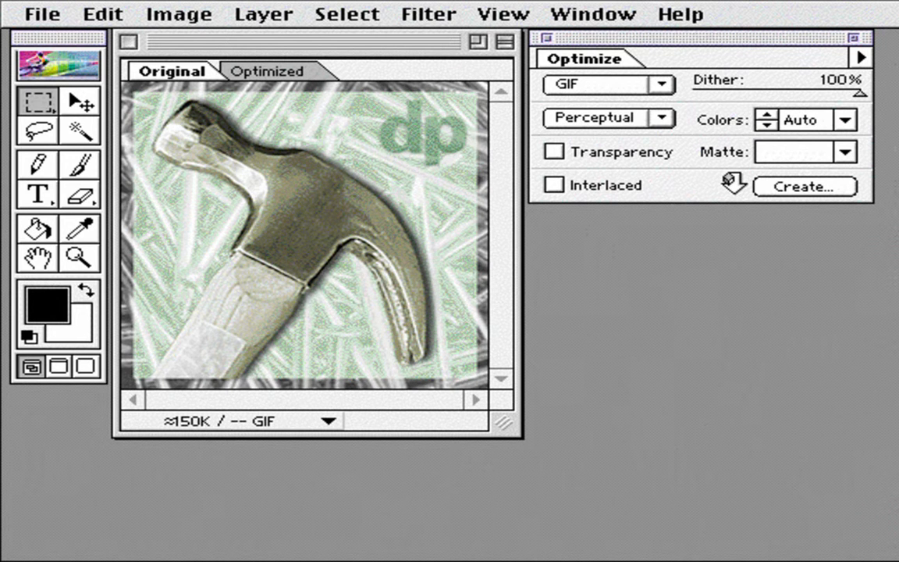
- Set the hammer image to JPEG at Medium quality and show its optimized version
left_click_drag(656, 85, 648, 133)
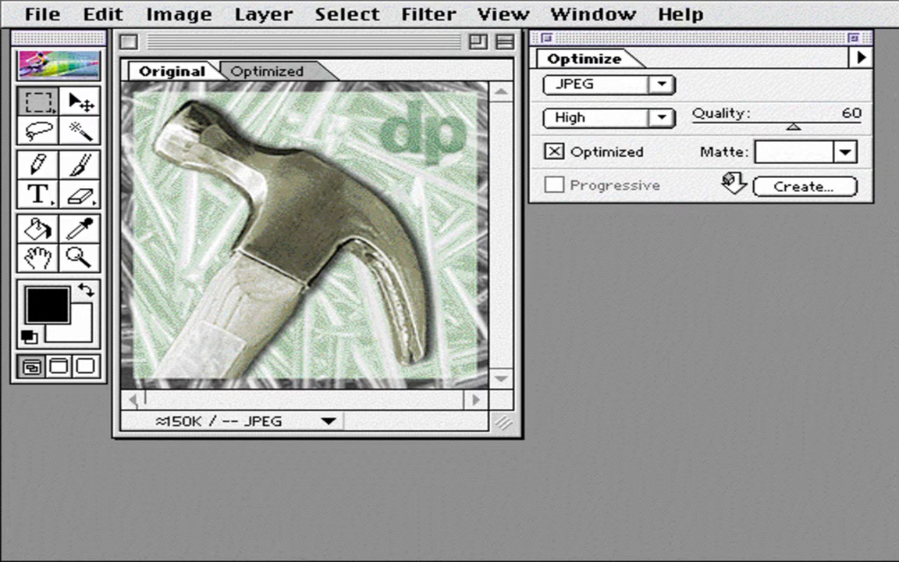
left_click_drag(656, 118, 650, 156)
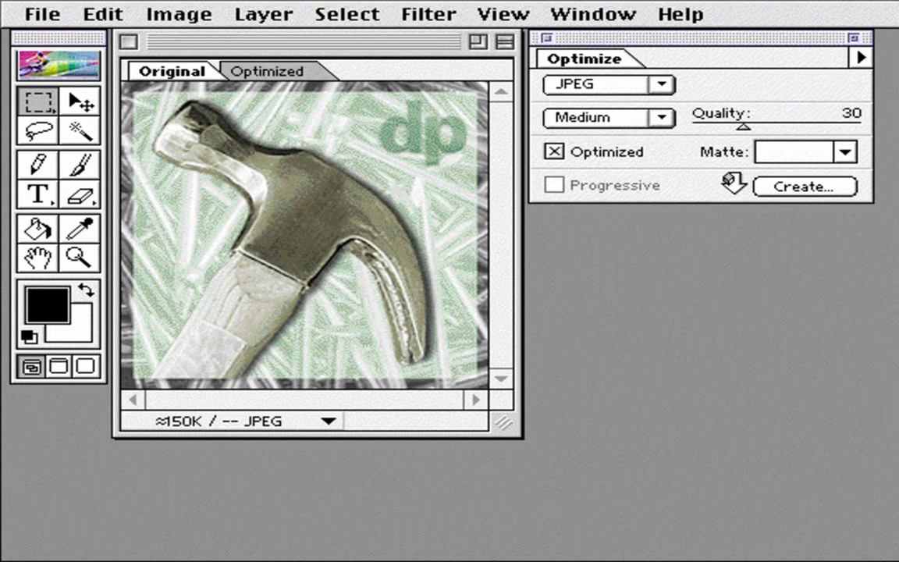
left_click(313, 68)
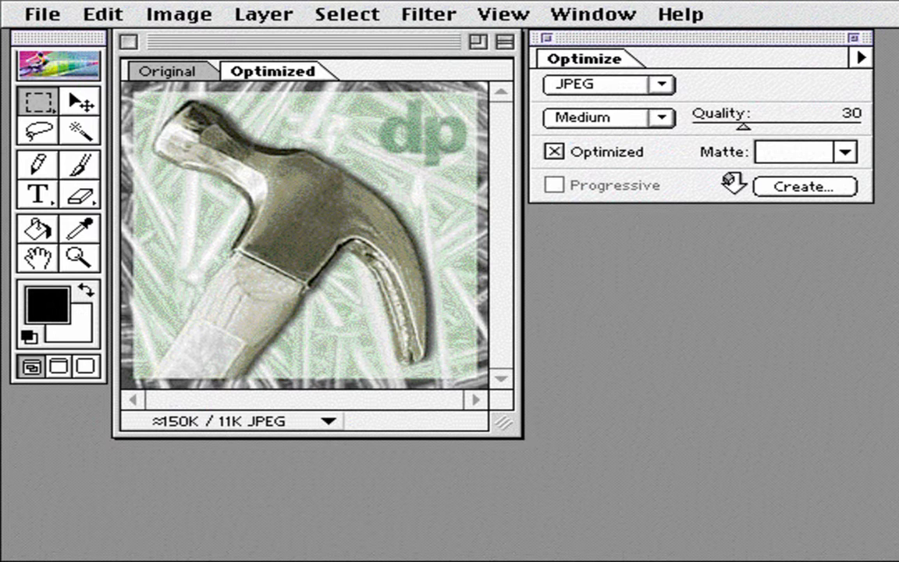
- Display the optimized hammer image's size and download time at 28.8Kbps
left_click_drag(328, 421, 398, 535)
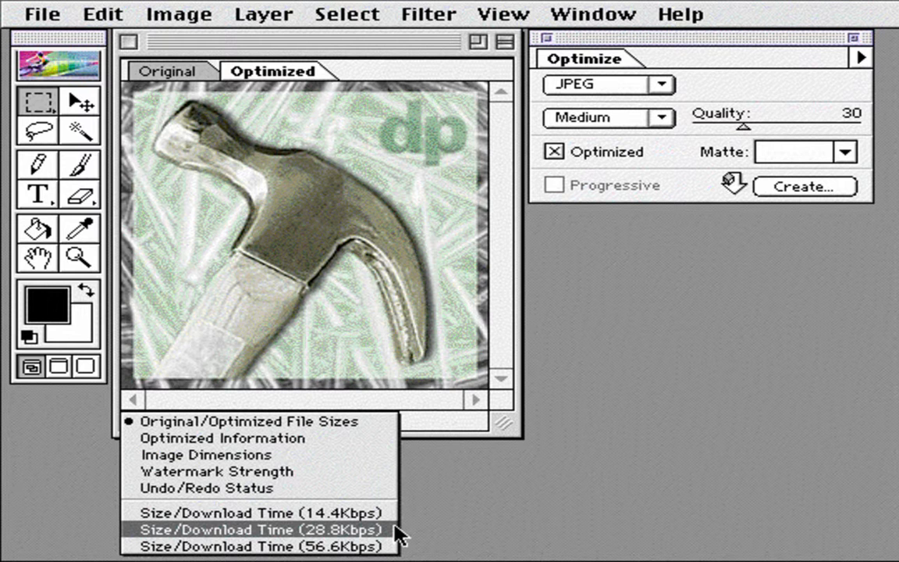
left_click_drag(395, 528, 395, 527)
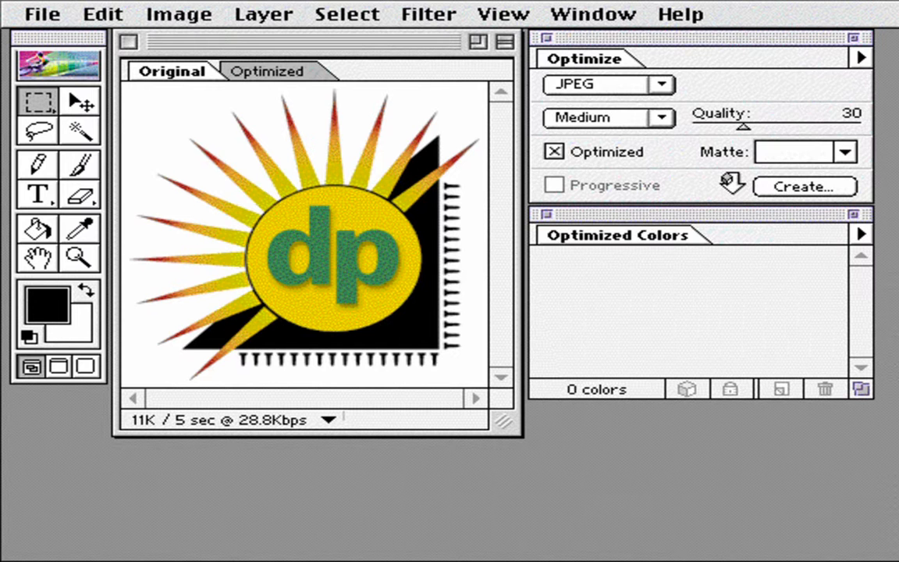
- Set the sunburst dp logo to GIF with an Adaptive palette and show its optimized version
left_click(651, 85)
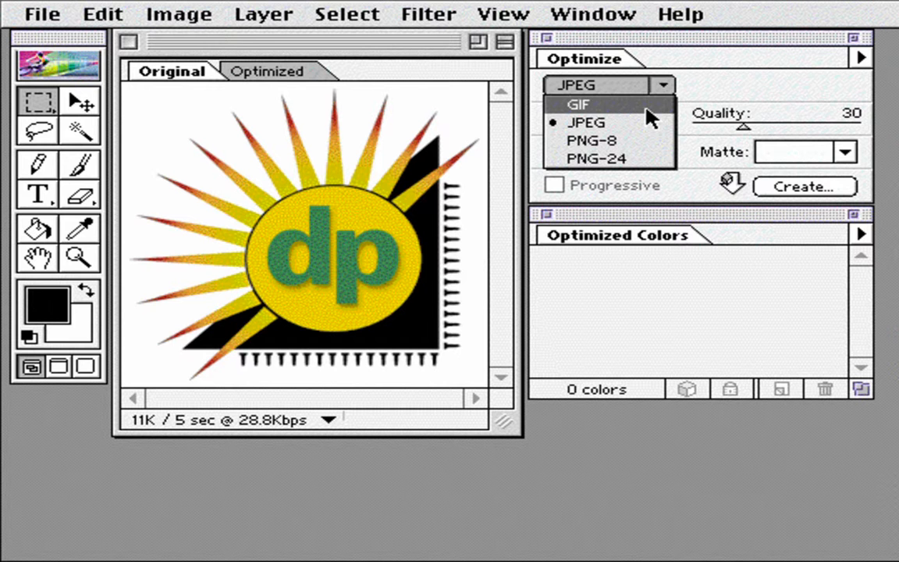
left_click(646, 109)
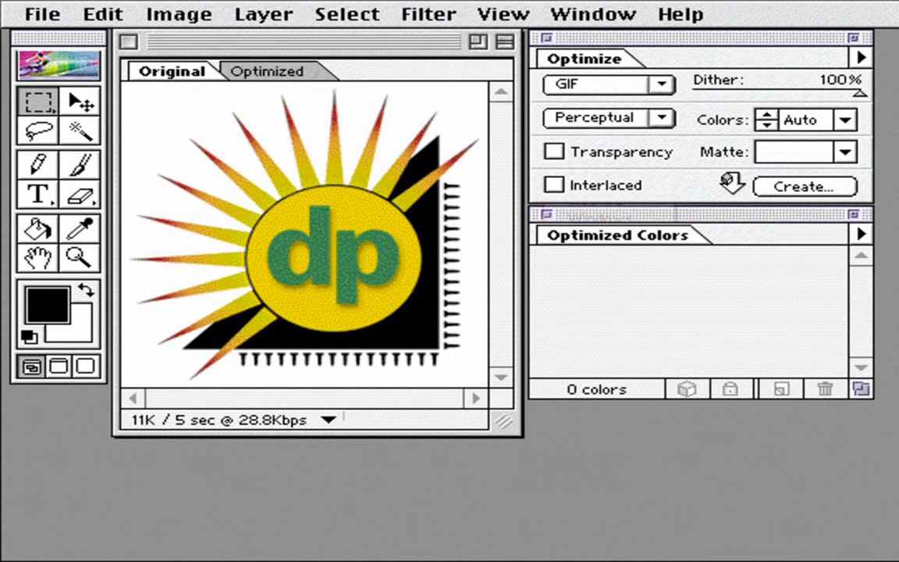
left_click(661, 118)
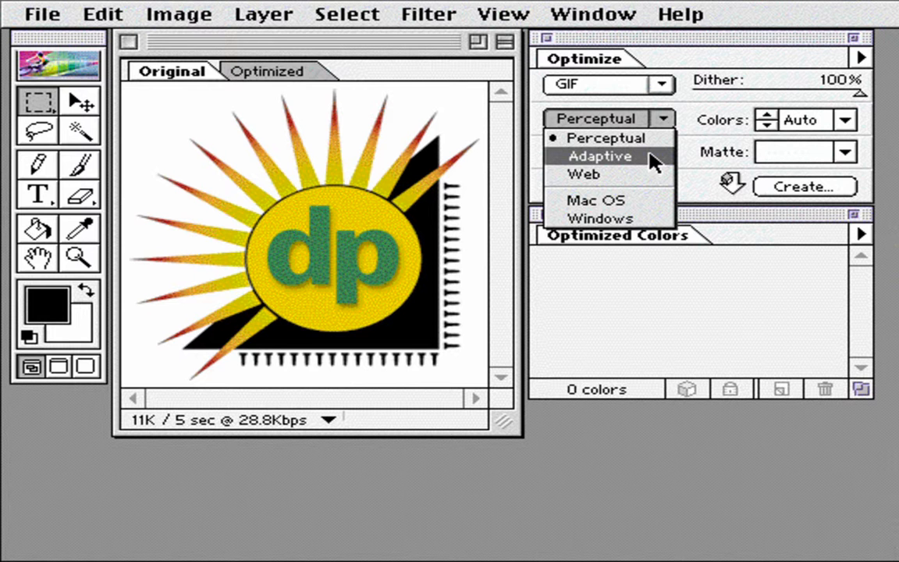
left_click(650, 157)
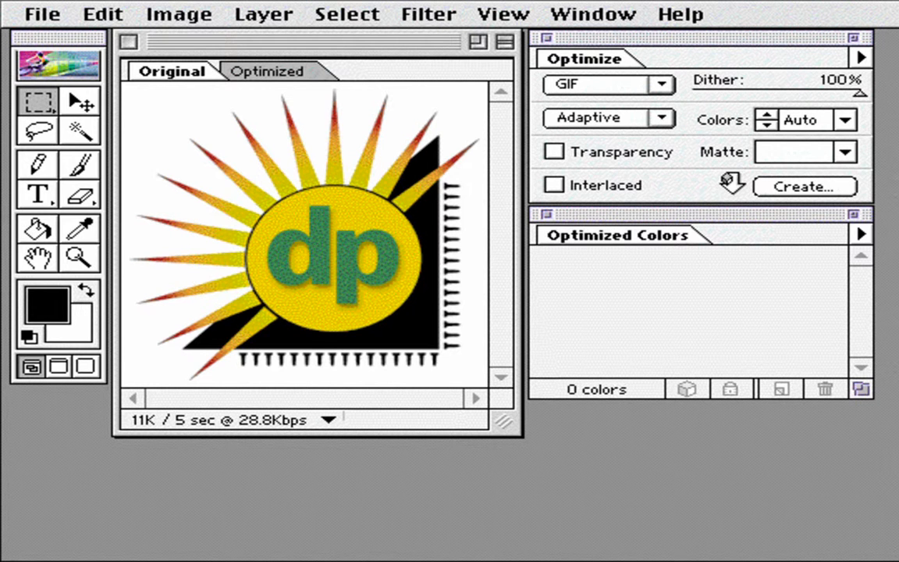
left_click(316, 71)
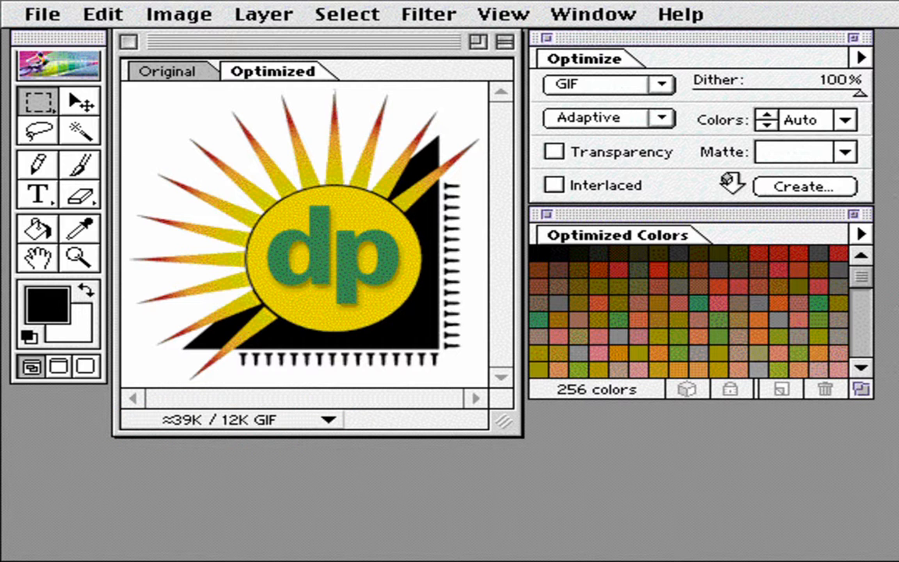
- Try 8 colors for the logo's GIF palette, and settle on 32 colors
left_click(845, 119)
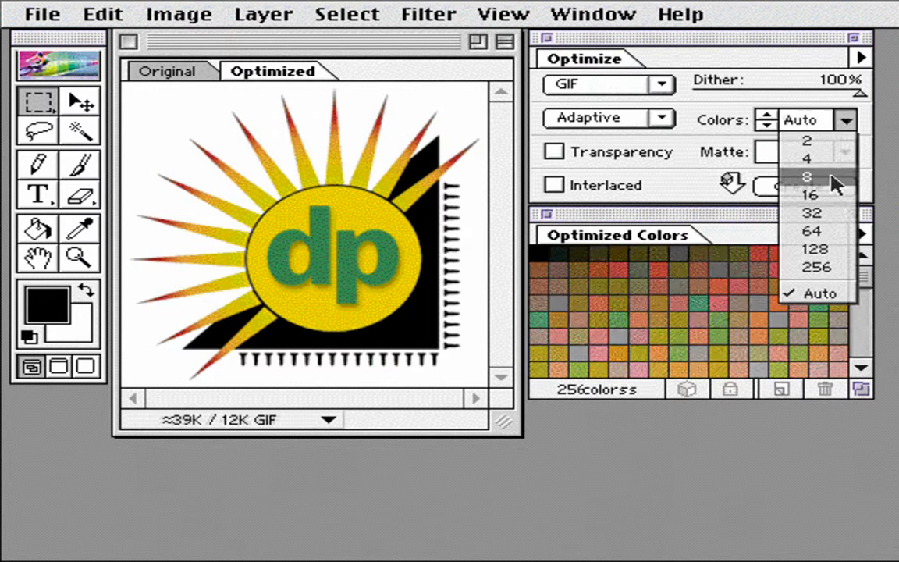
left_click(833, 180)
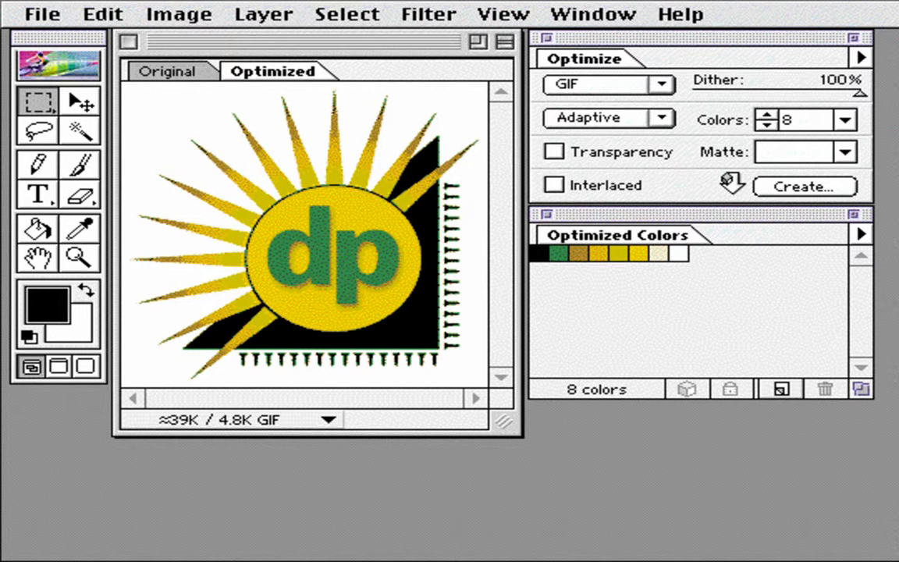
left_click(845, 120)
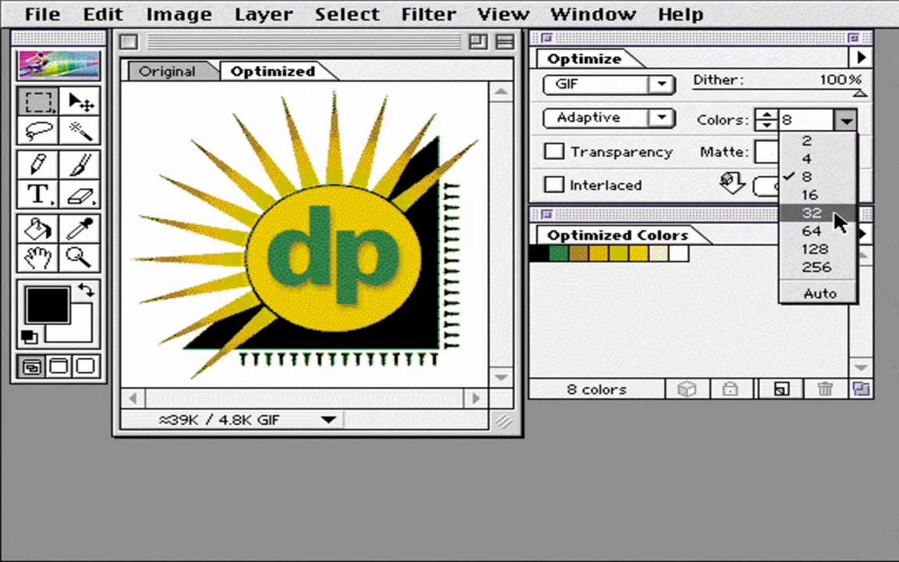
left_click(835, 214)
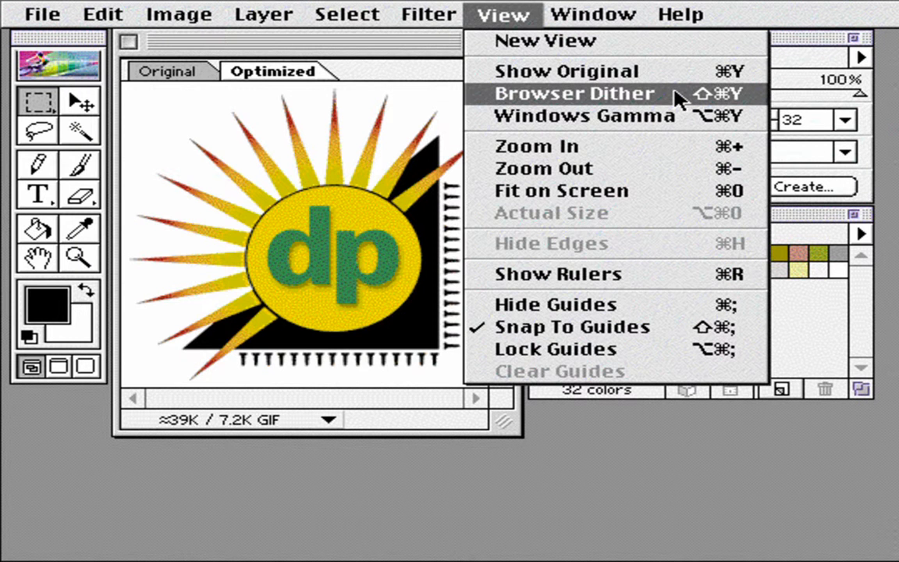
- Preview the optimized logo with Browser Dither and magnify the dp letters
left_click(676, 97)
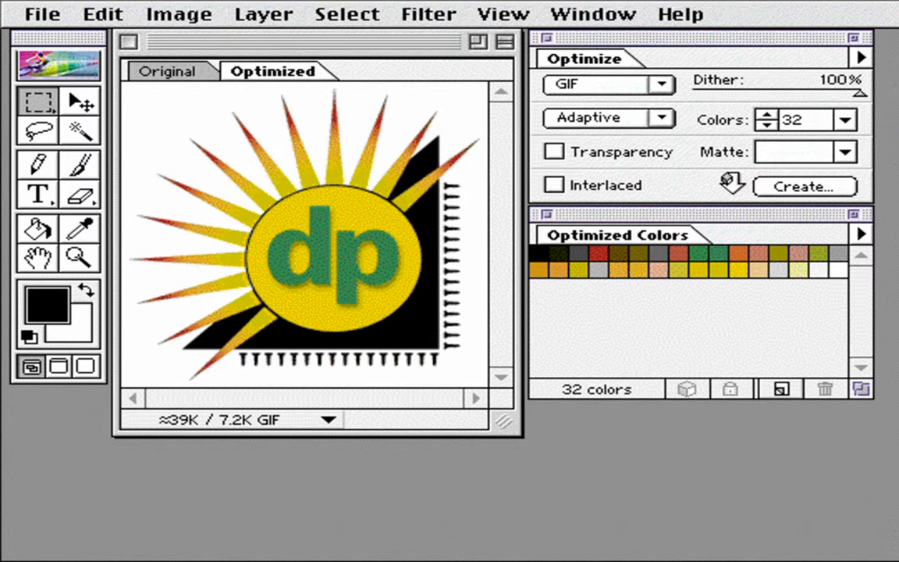
key("z")
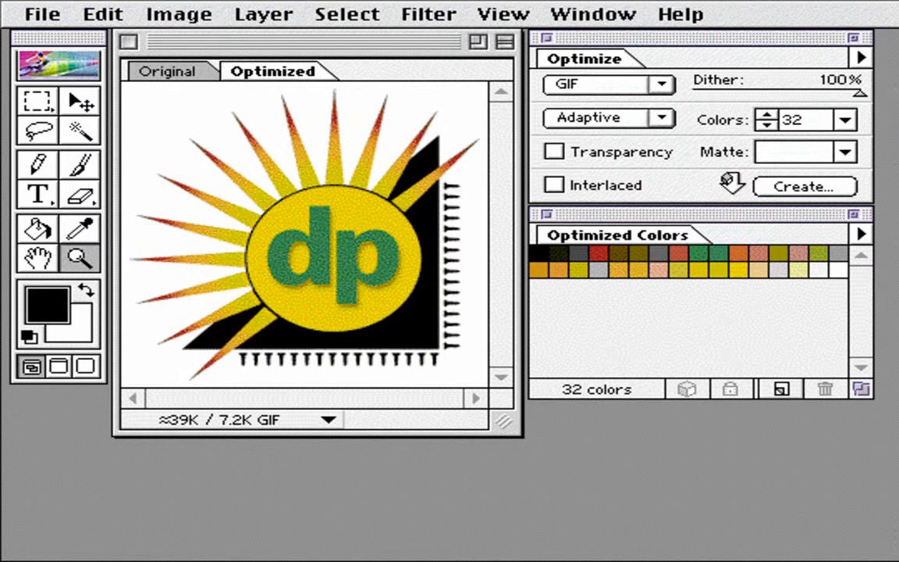
left_click(323, 253)
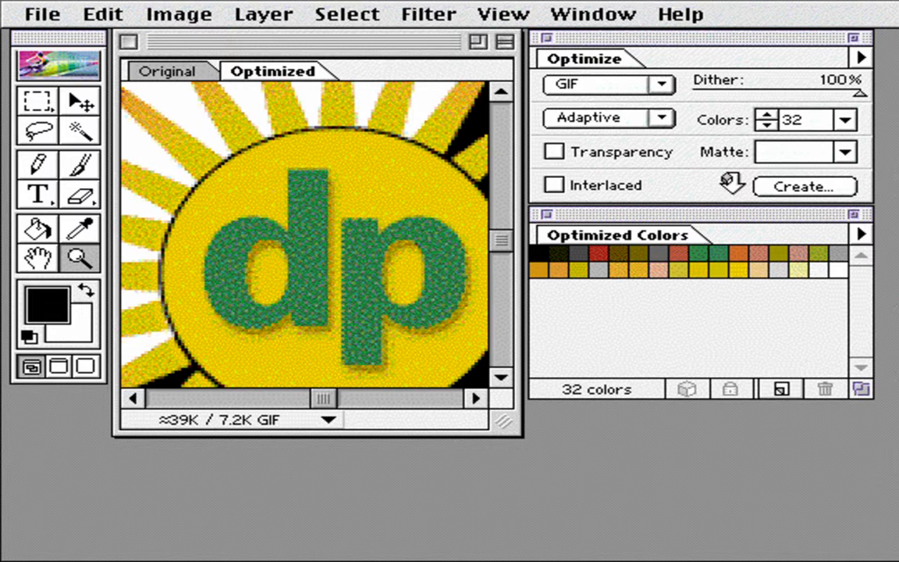
- Sample the green of the dp letters with the Eyedropper and shift that palette color to its nearest web-safe color
key("i")
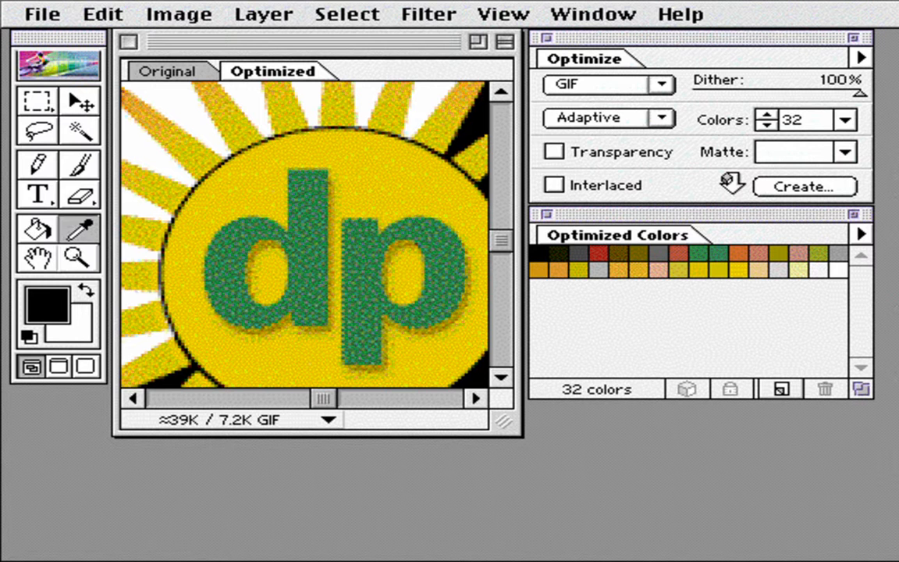
left_click(306, 258)
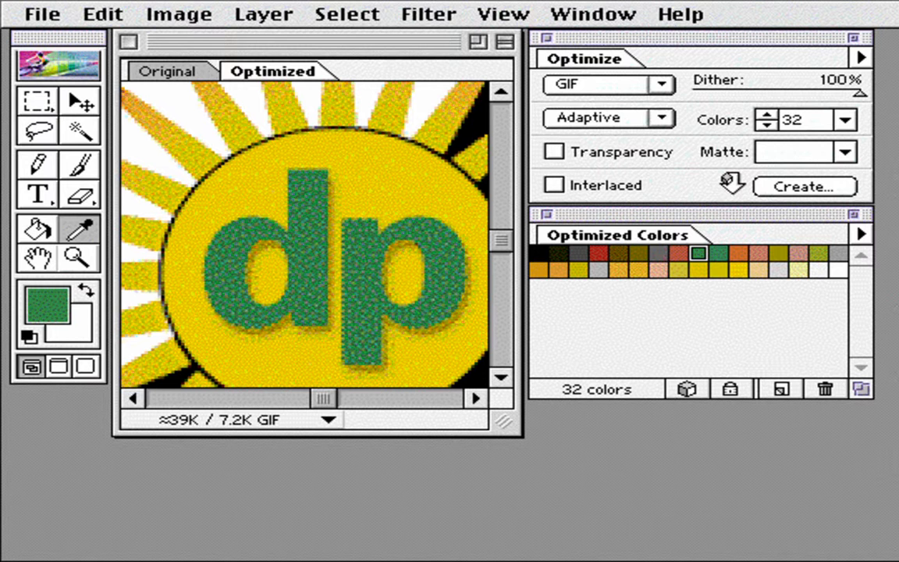
left_click(688, 392)
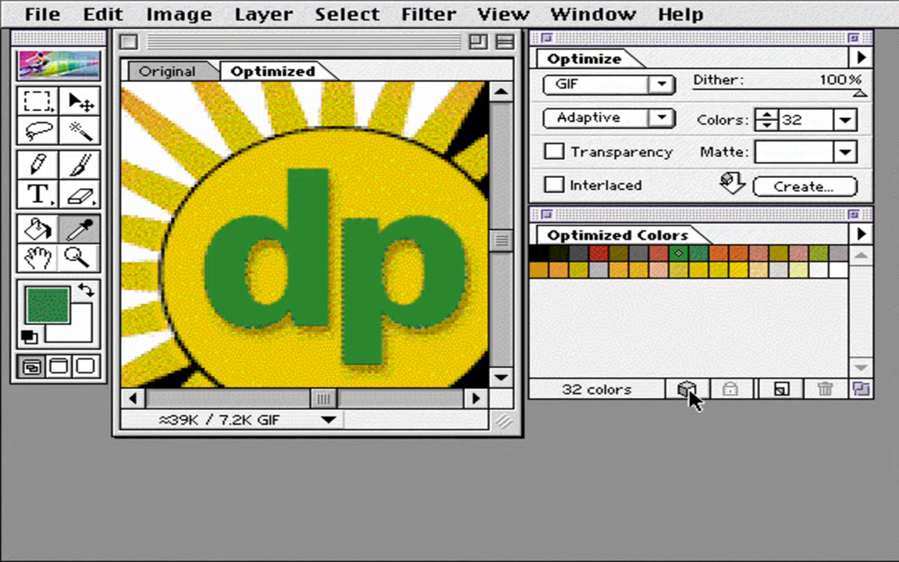
key("super+minus")
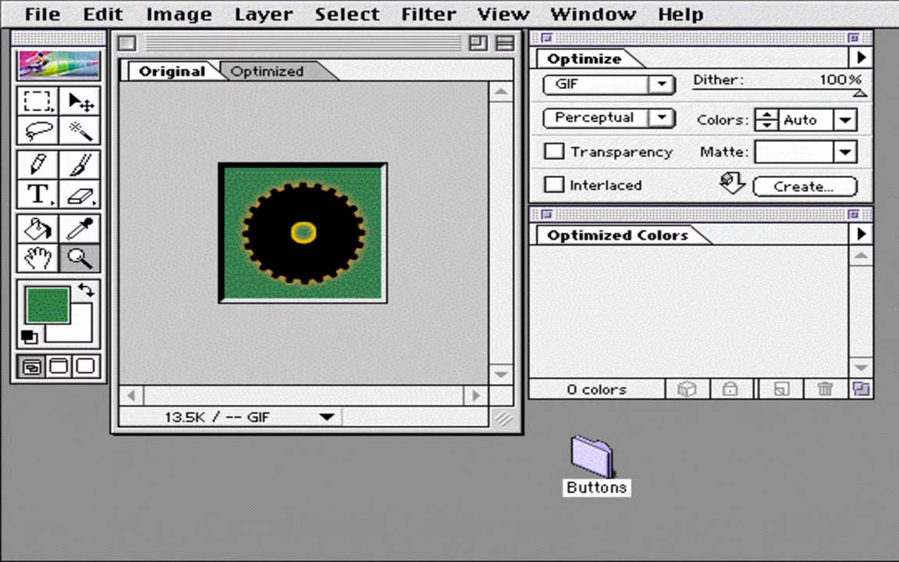
- Set the gear button's GIF optimization to an Adaptive palette with 16 colors
left_click(662, 118)
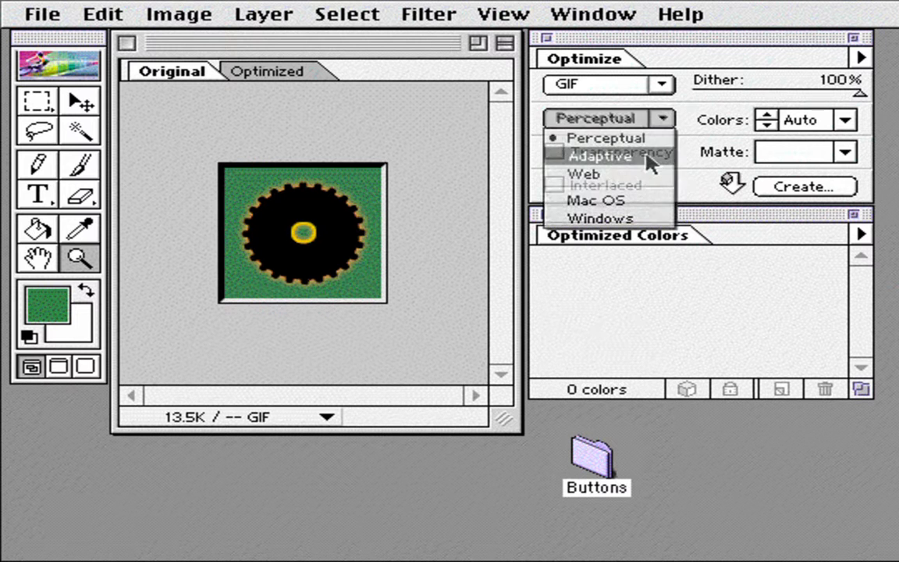
left_click(647, 157)
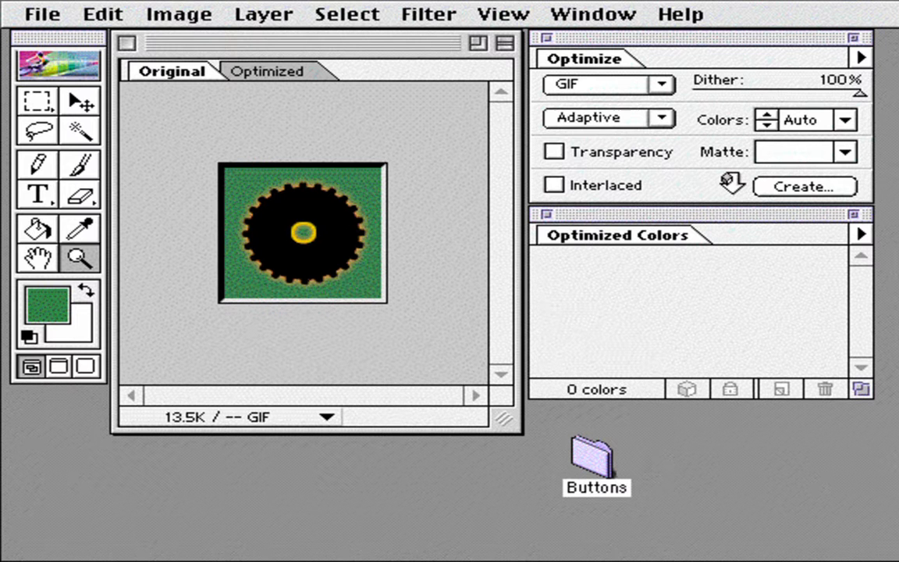
left_click(846, 119)
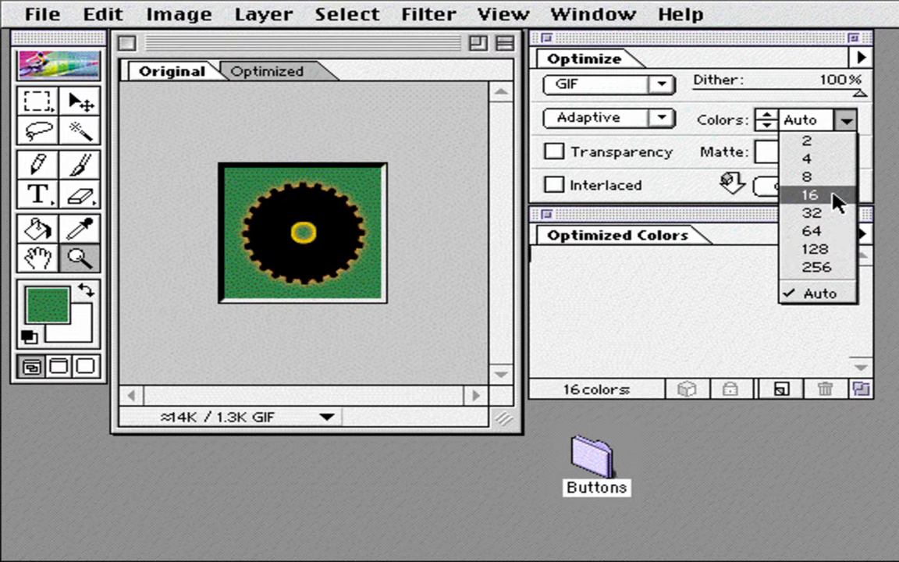
left_click(811, 195)
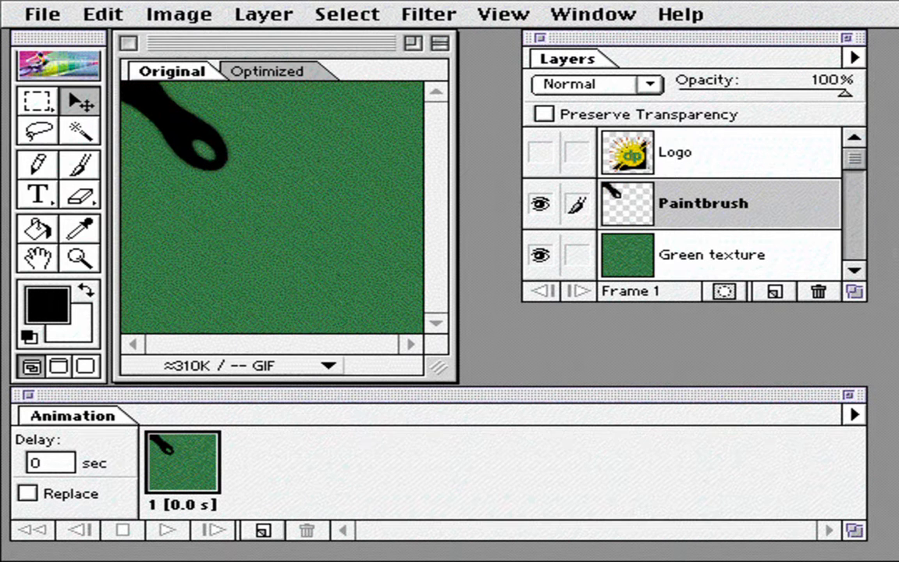
- Add a second animation frame and tween the paintbrush with the previous frame, adding 3 frames with Position and Opacity
left_click(262, 533)
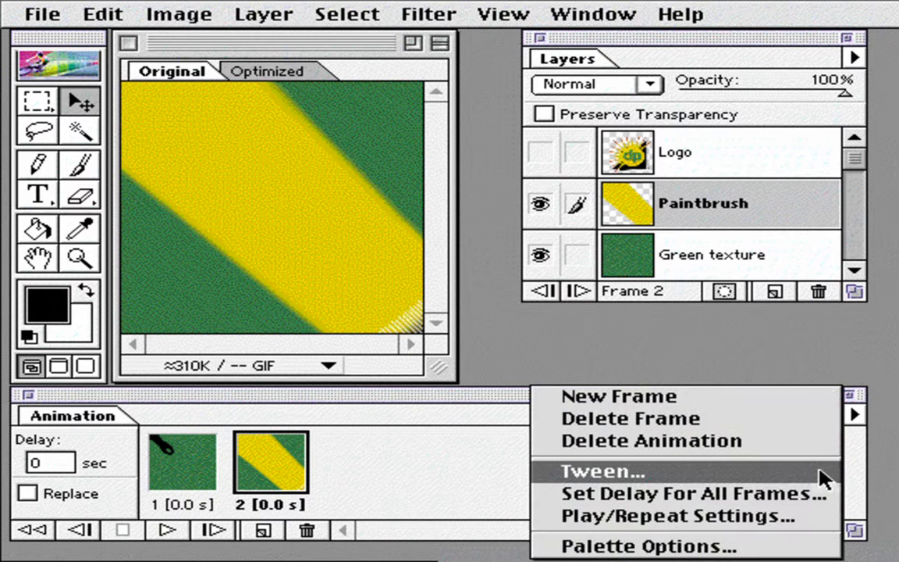
left_click(823, 472)
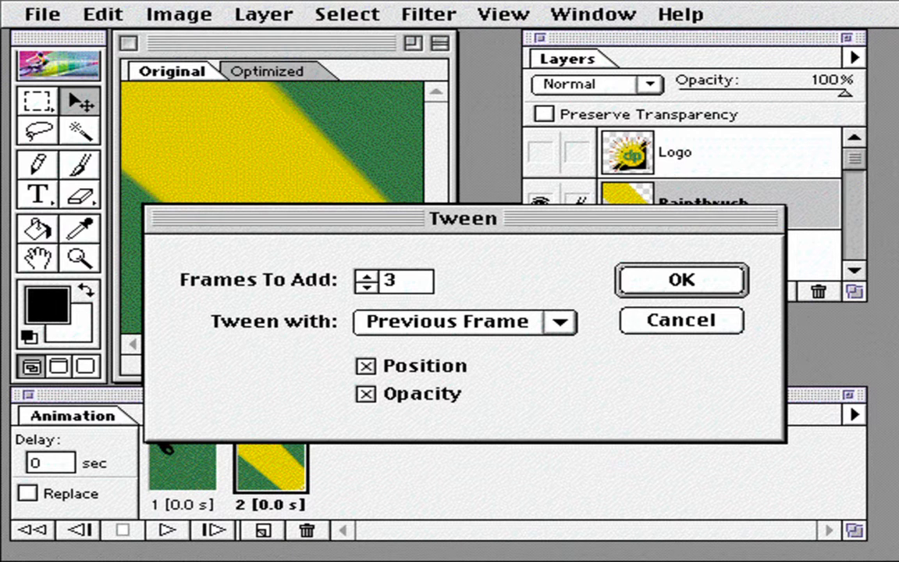
key("Return")
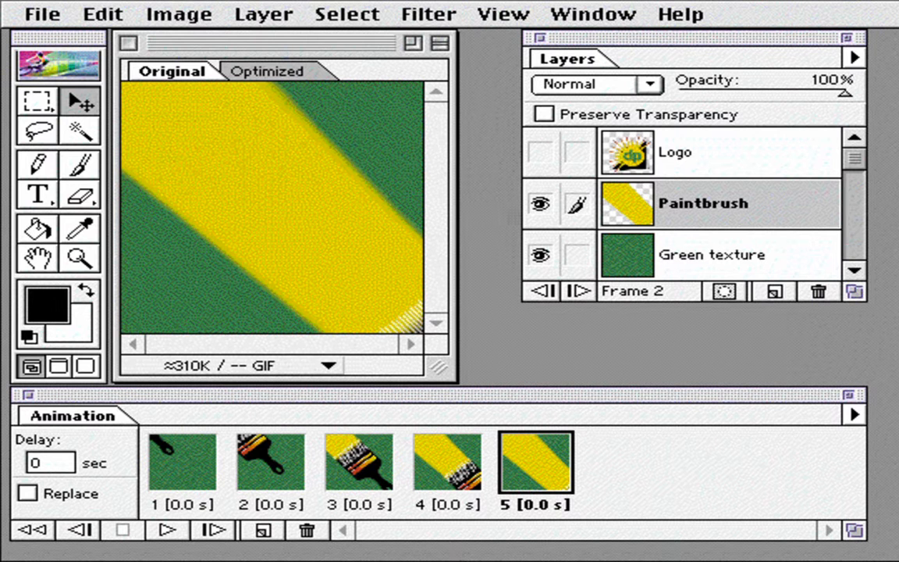
- Set the delay of frame 5 to 0.5 sec and preview the animation in Netscape Communicator
type(".5")
key("Return")
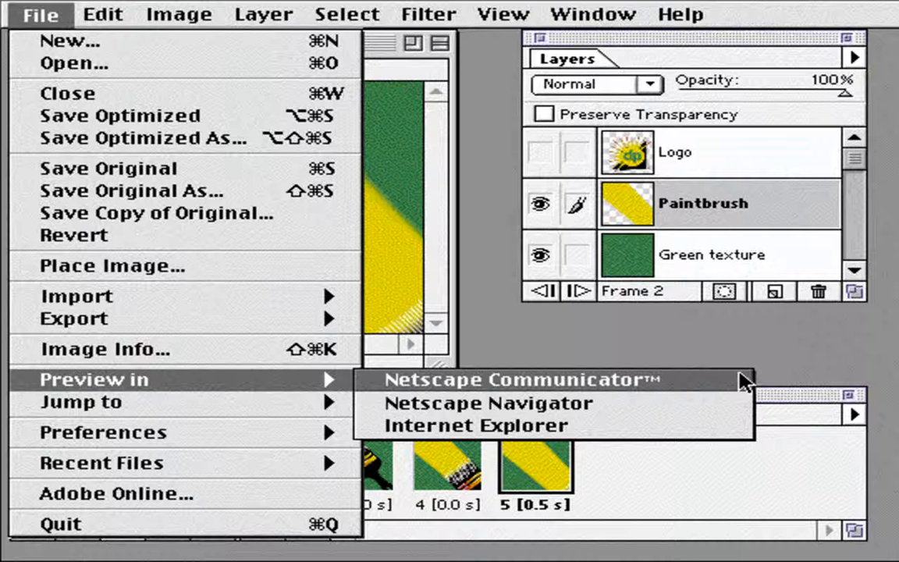
left_click(745, 382)
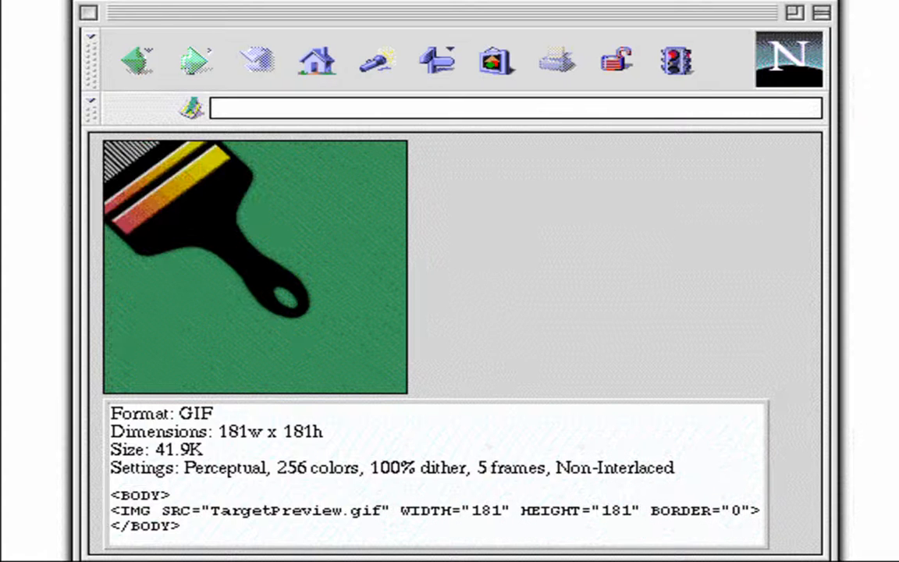